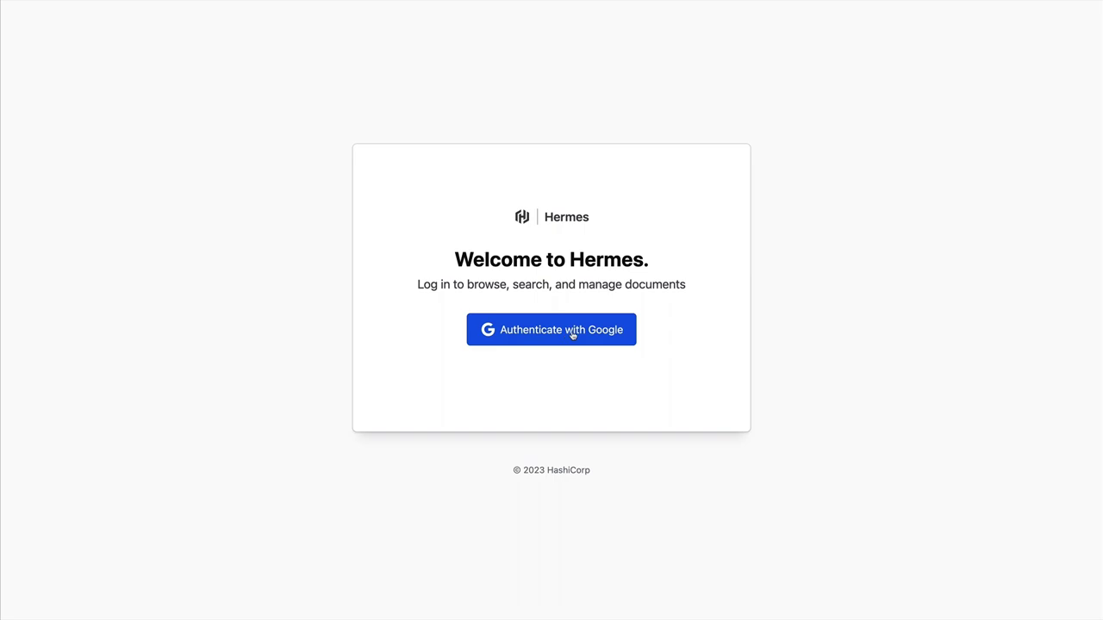
Step: Sign in to Hermes with Google and look over the welcome dashboard
left_click(591, 336)
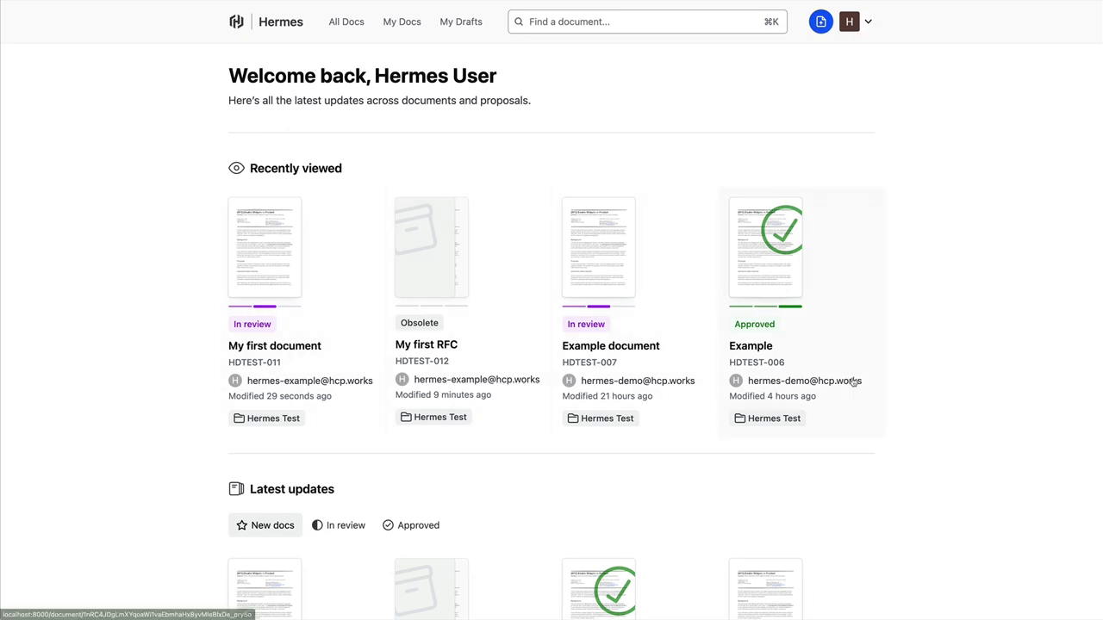
scroll(853, 381, "down", 5)
scroll(853, 379, "up", 5)
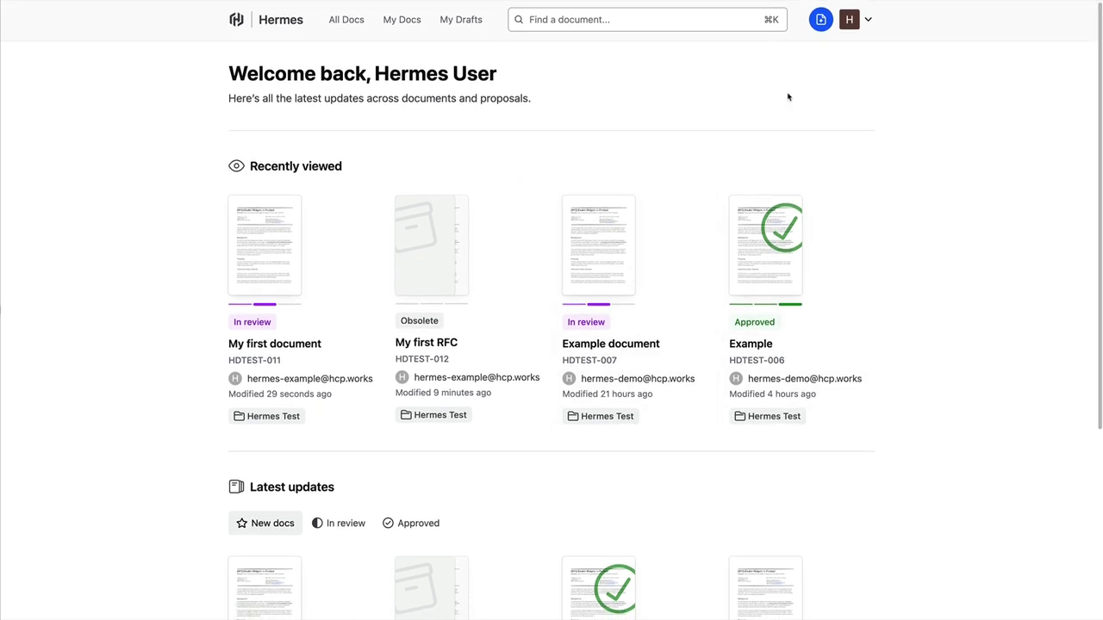
Step: Create an RFC draft titled 'My first document' with summary 'Hello' under product area Hermes Test
left_click(820, 21)
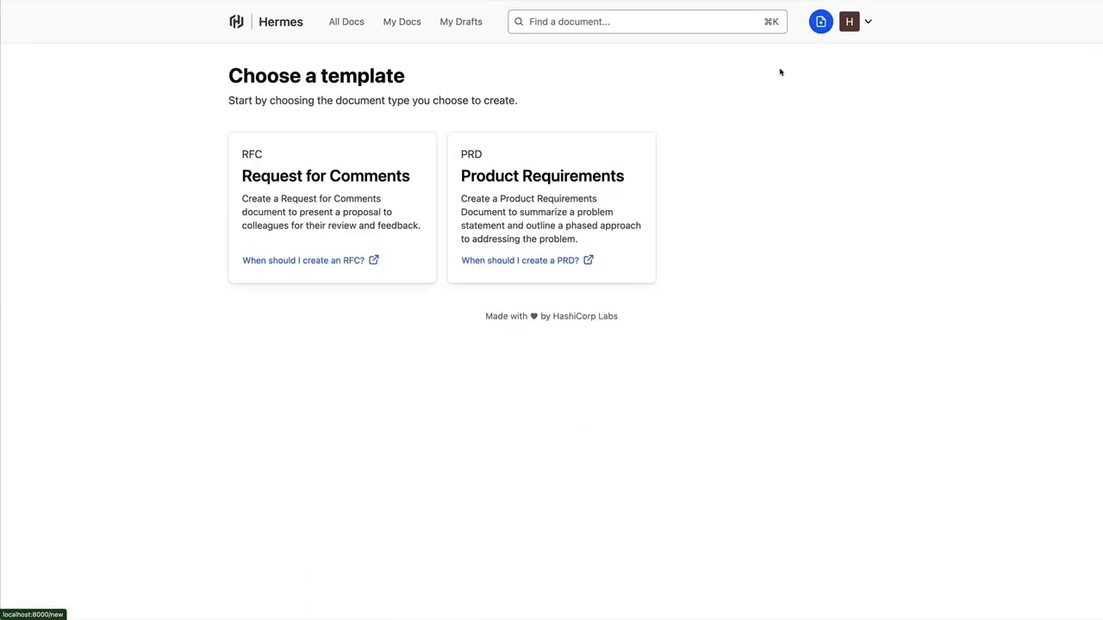
left_click(387, 232)
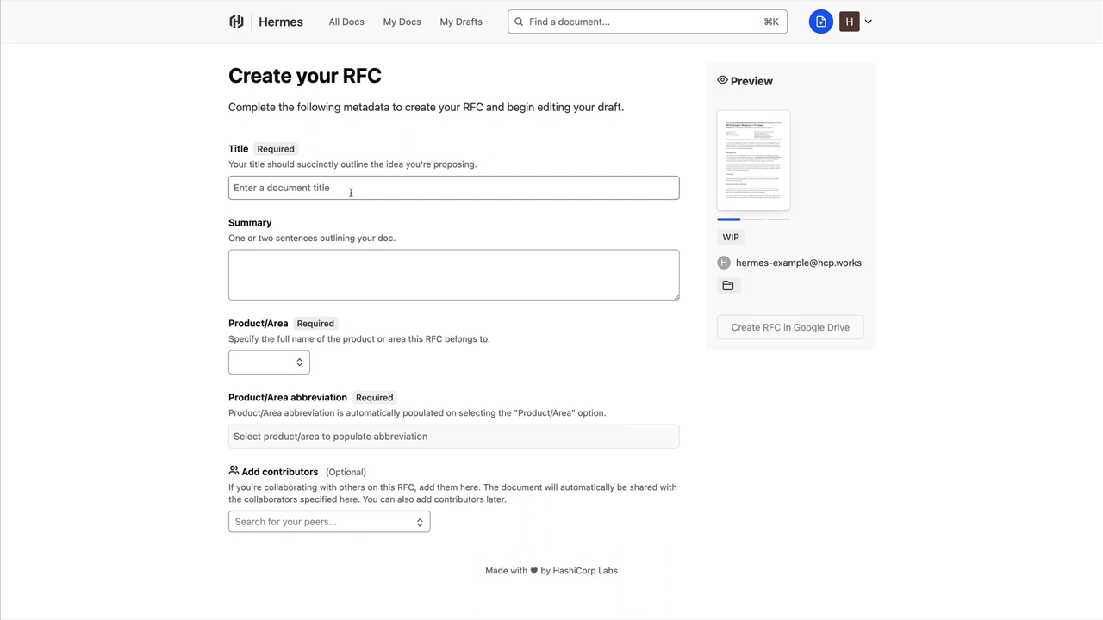
left_click(351, 192)
type("My first document")
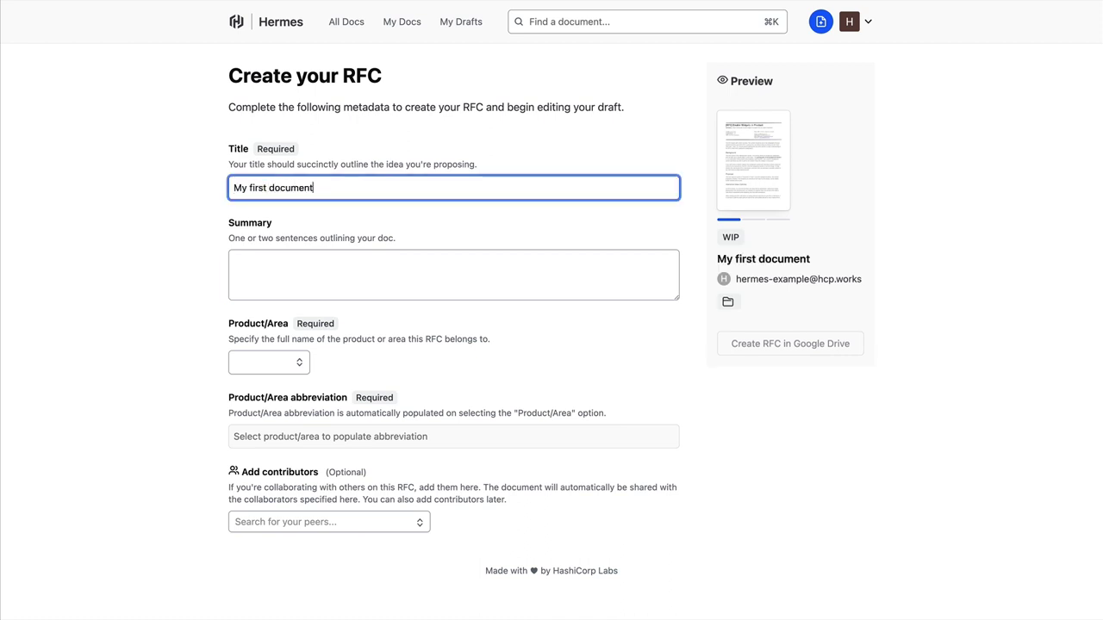
left_click(345, 274)
type("Hello")
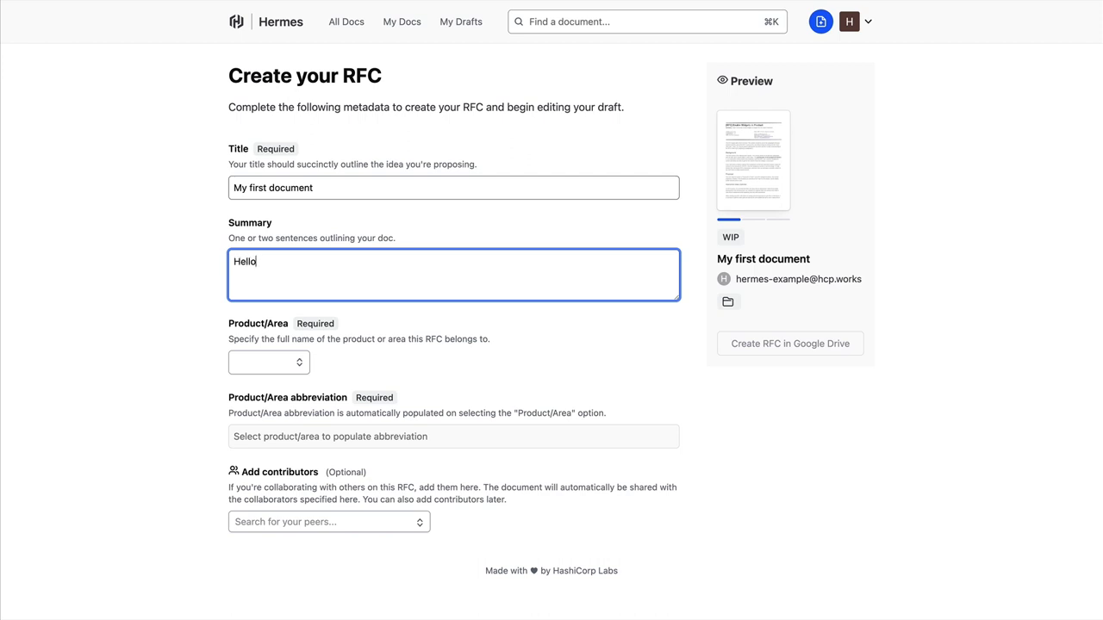
left_click(308, 360)
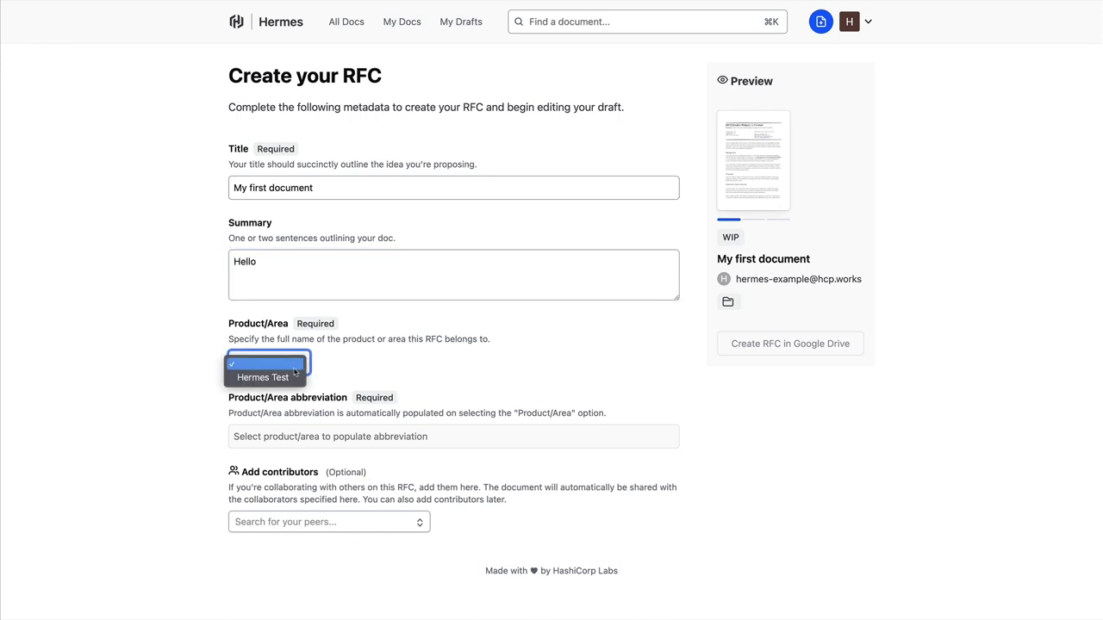
left_click(267, 377)
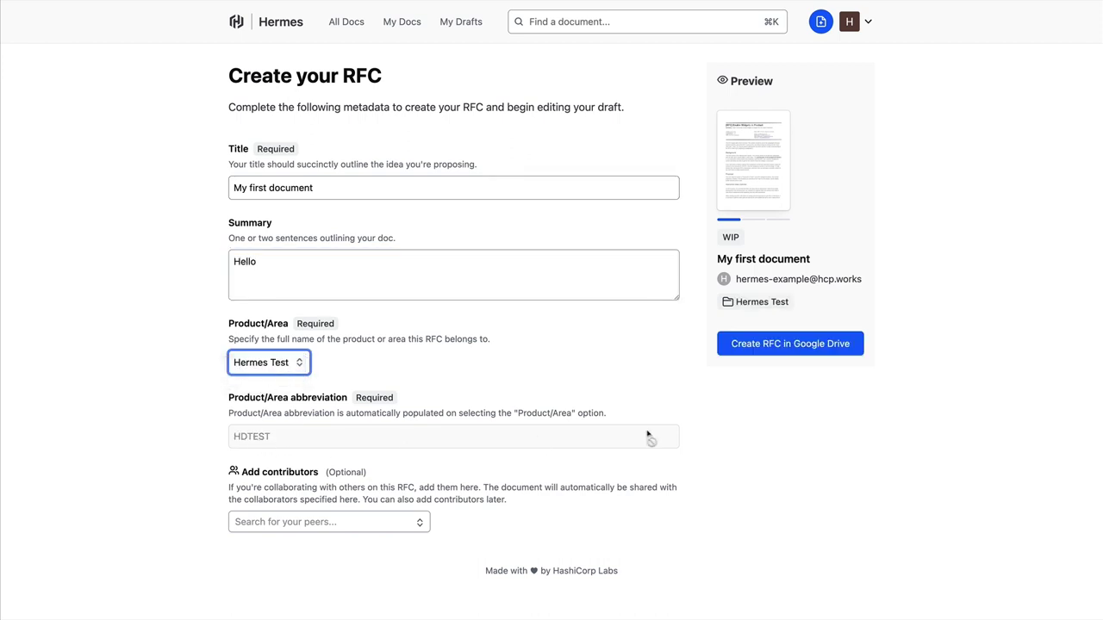
left_click(837, 345)
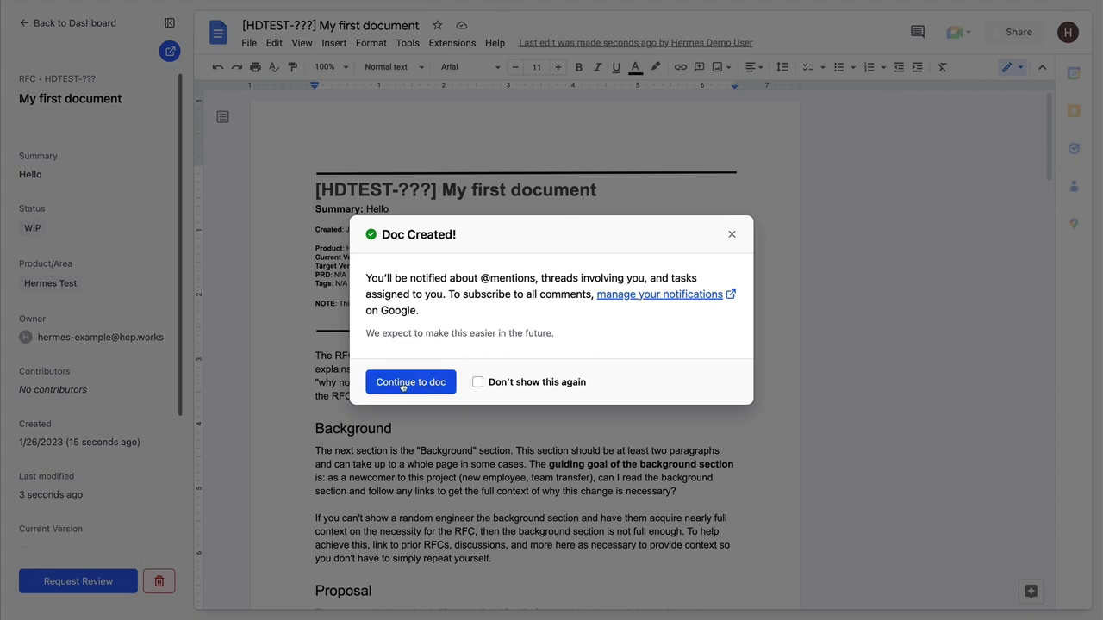
Step: Dismiss the Doc Created notice and scroll through the new draft's page
left_click(431, 387)
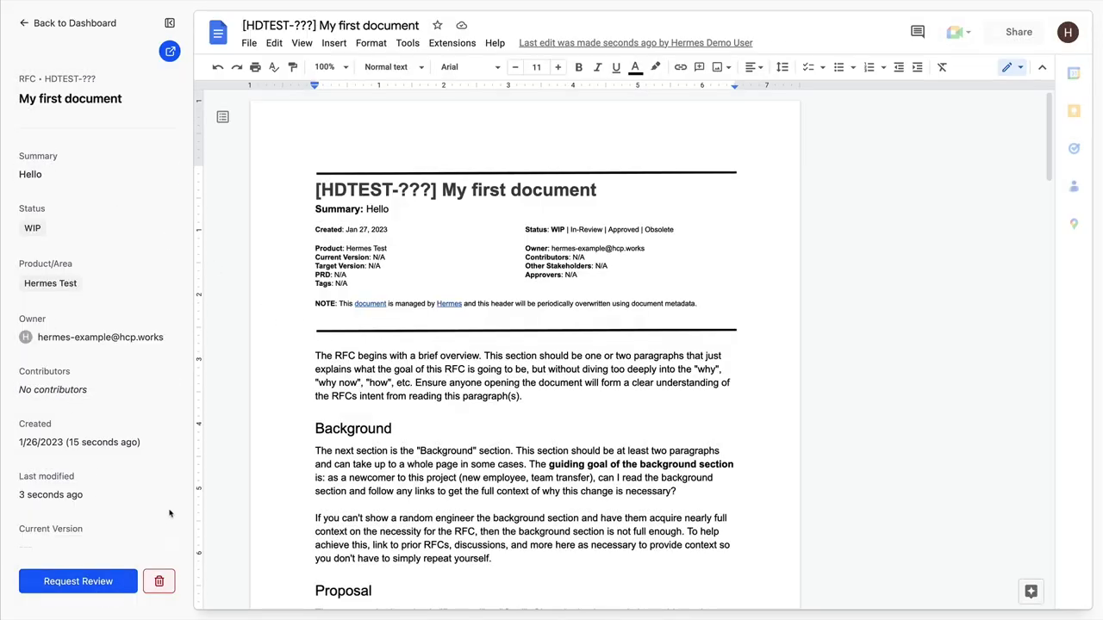
scroll(129, 452, "down", 4)
scroll(124, 383, "up", 5)
Step: Reopen the My first document draft from the dashboard's My Drafts list
left_click(90, 32)
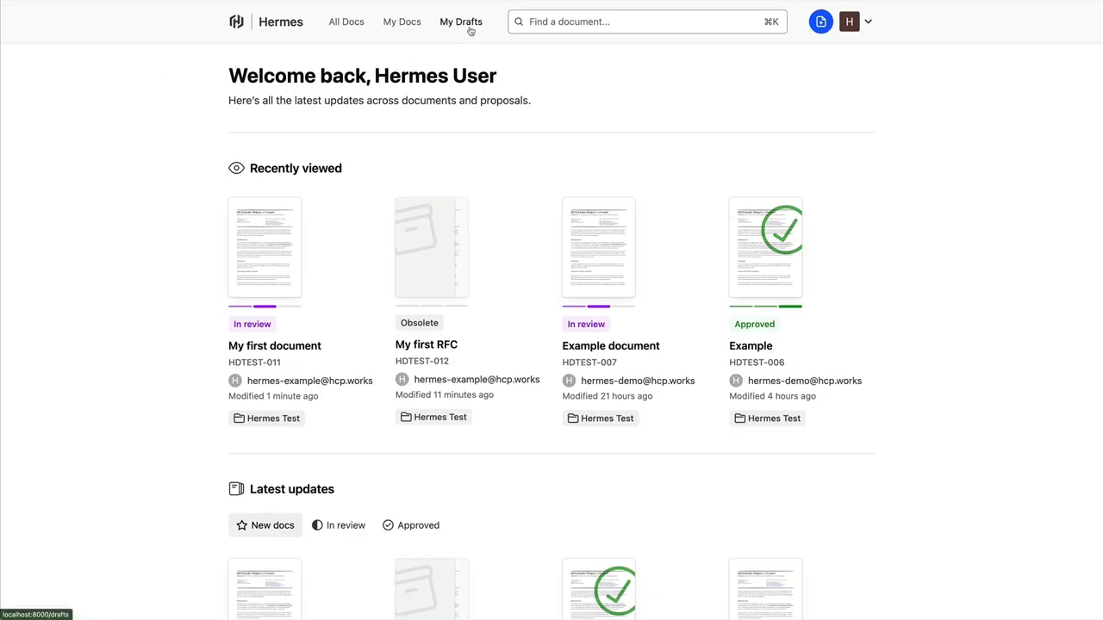
left_click(471, 31)
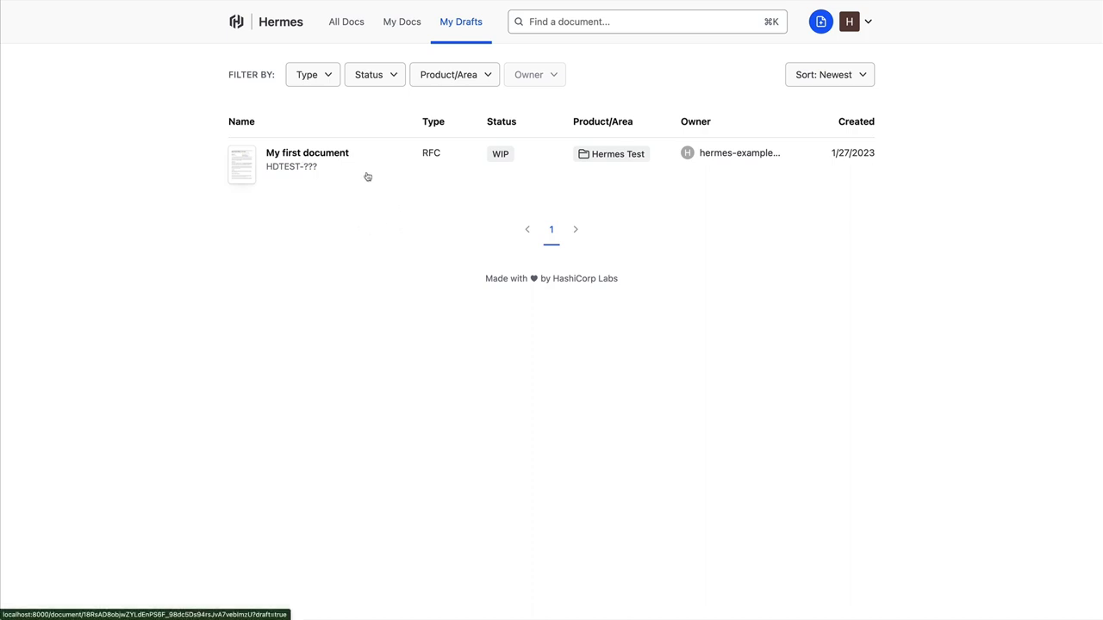
left_click(323, 164)
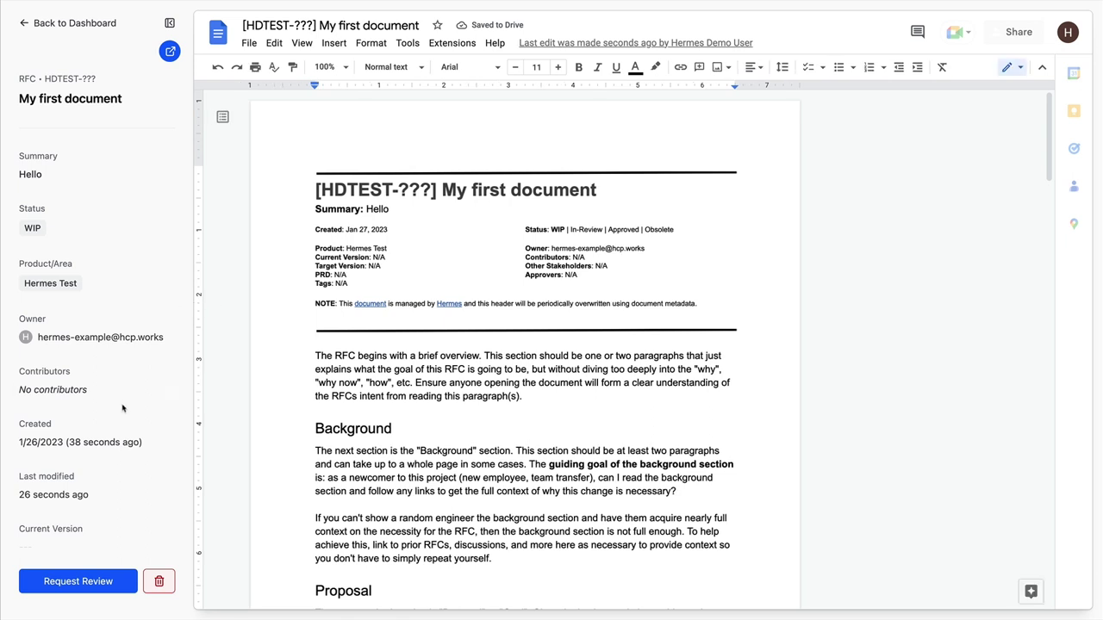
Step: Request review of My first document, adding the colleague found by searching 'herm' as reviewer
left_click(112, 585)
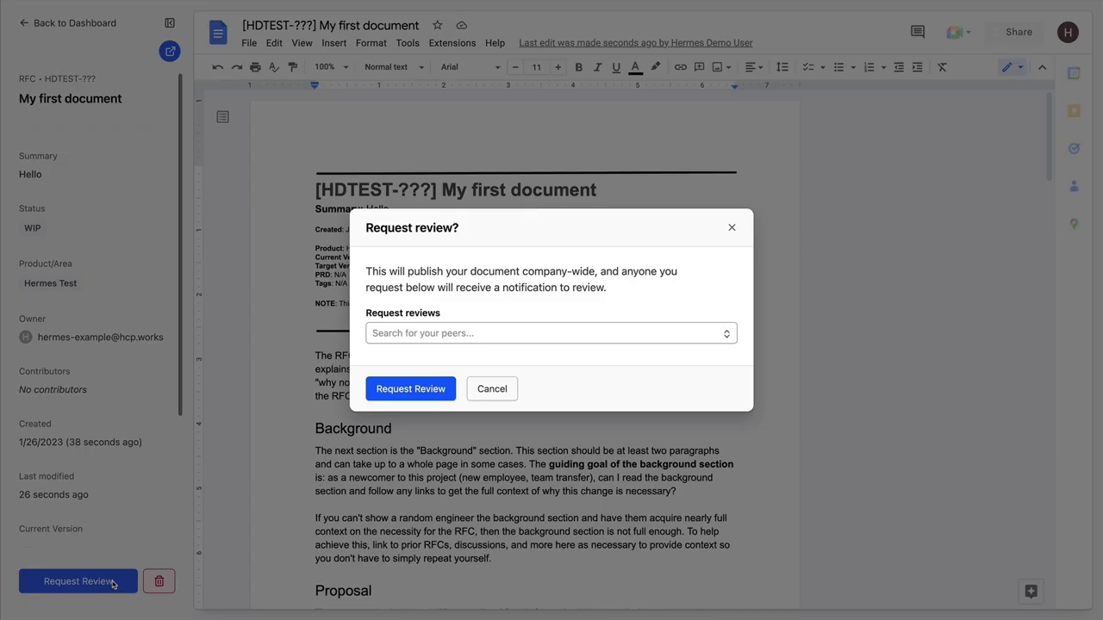
left_click(526, 332)
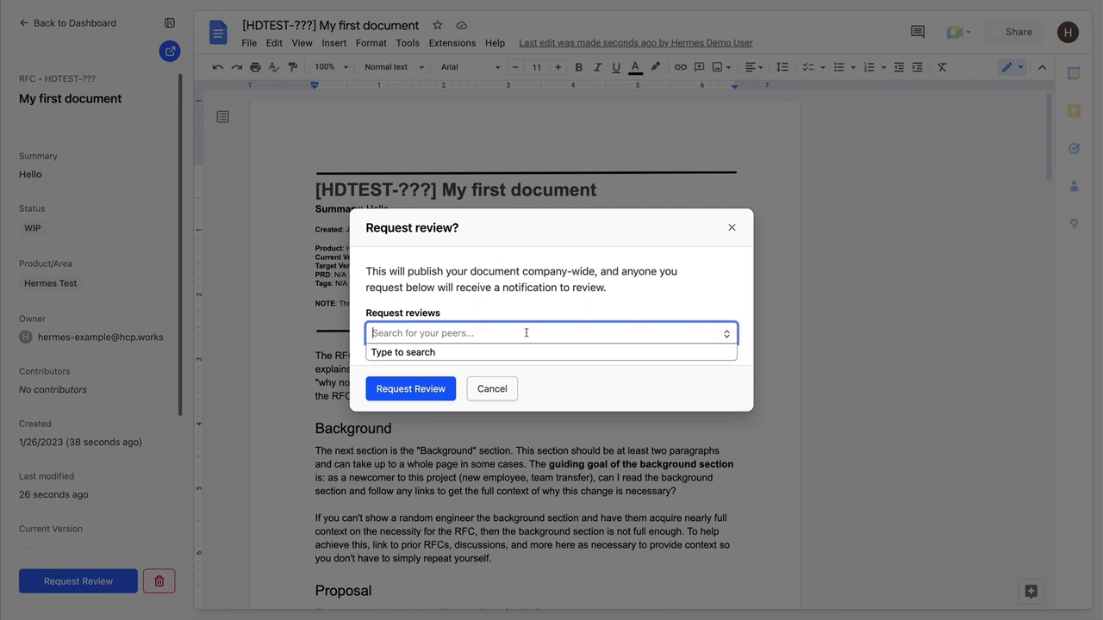
type("herm")
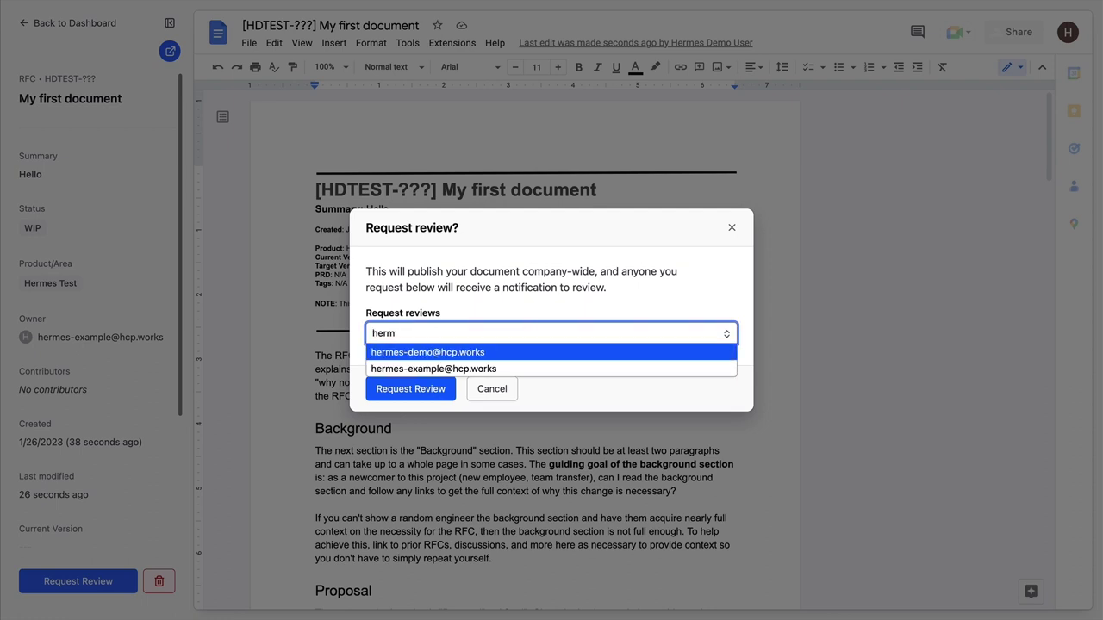
key("Return")
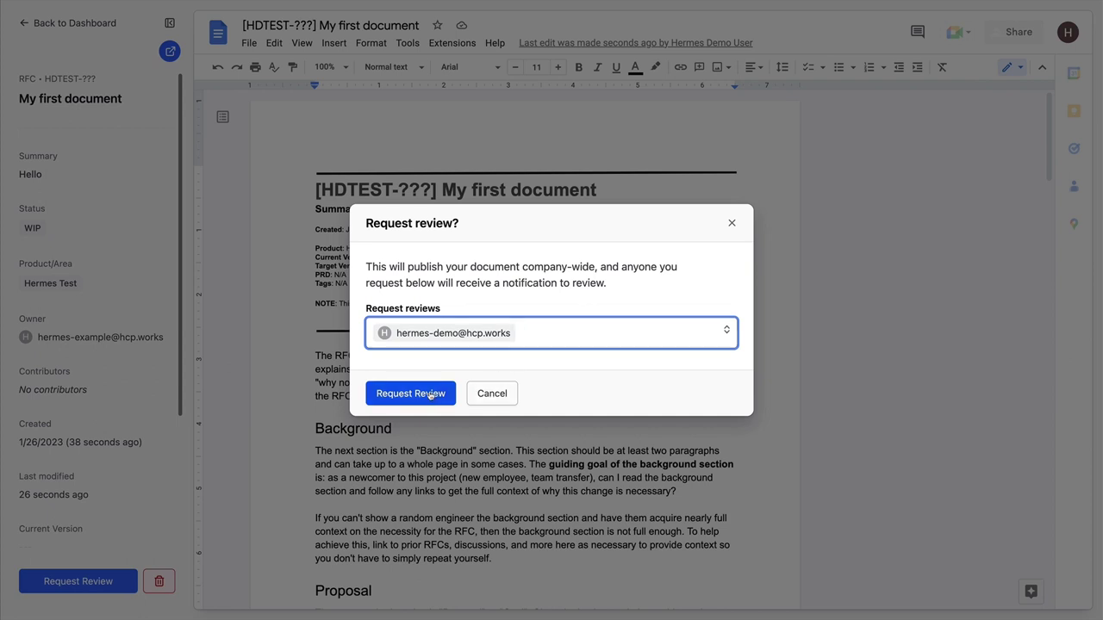
left_click(431, 395)
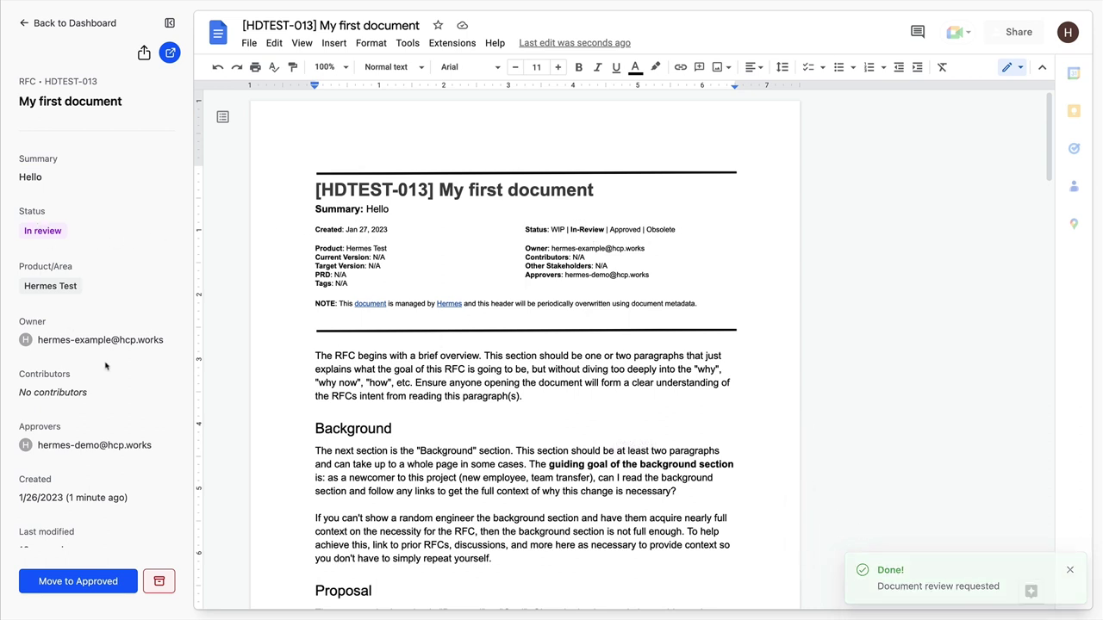
scroll(121, 392, "down", 5)
scroll(121, 391, "up", 5)
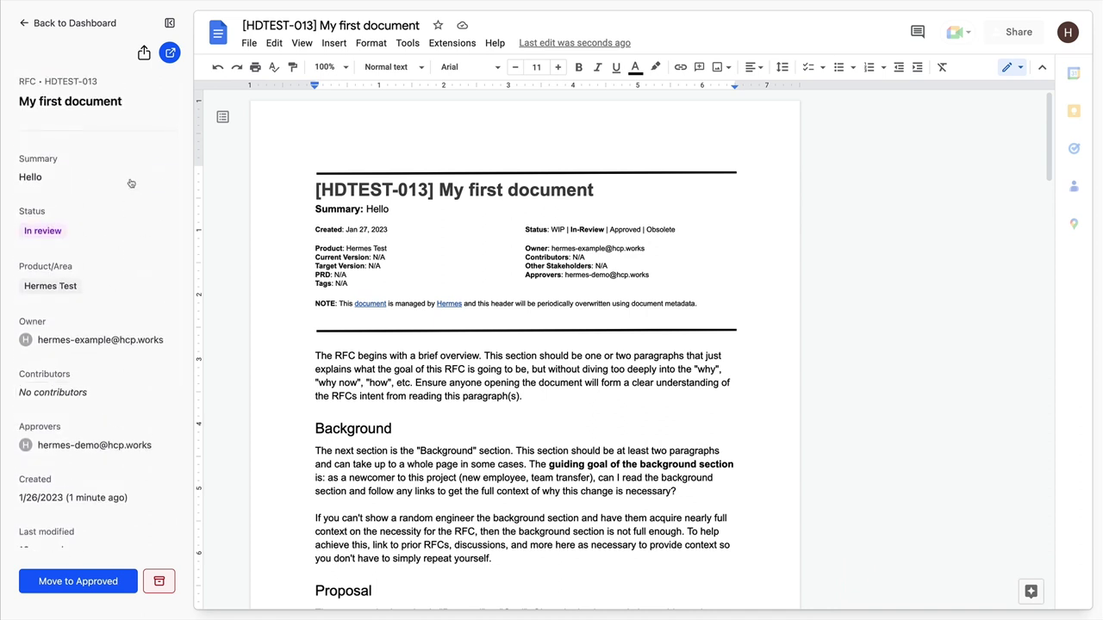
Step: Go back to the dashboard and show the My Docs list with its three RFCs
left_click(81, 26)
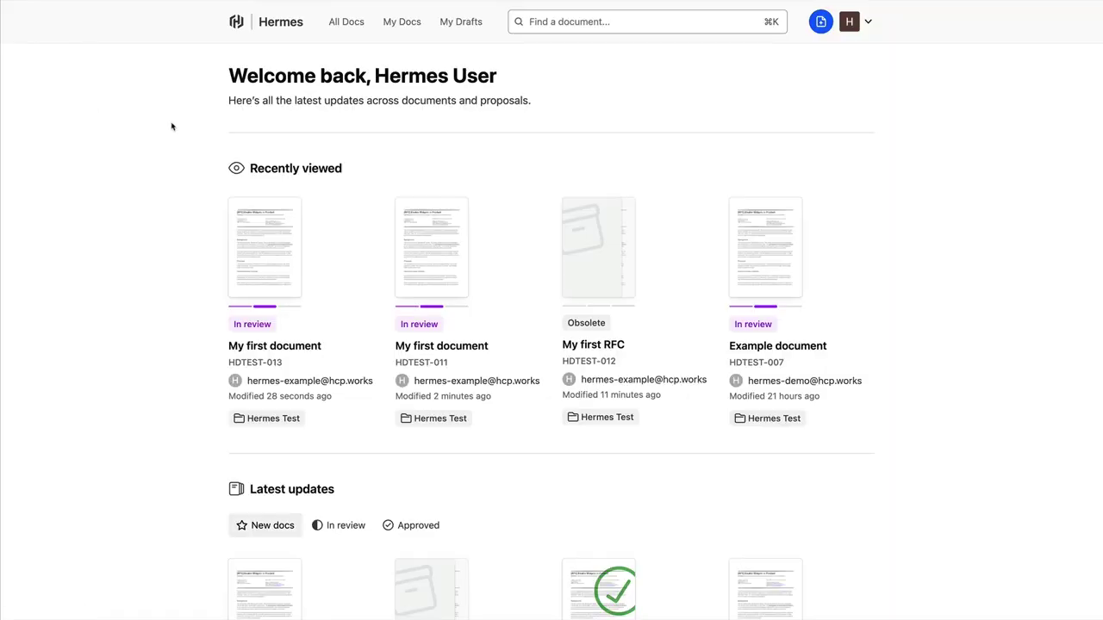
left_click(411, 30)
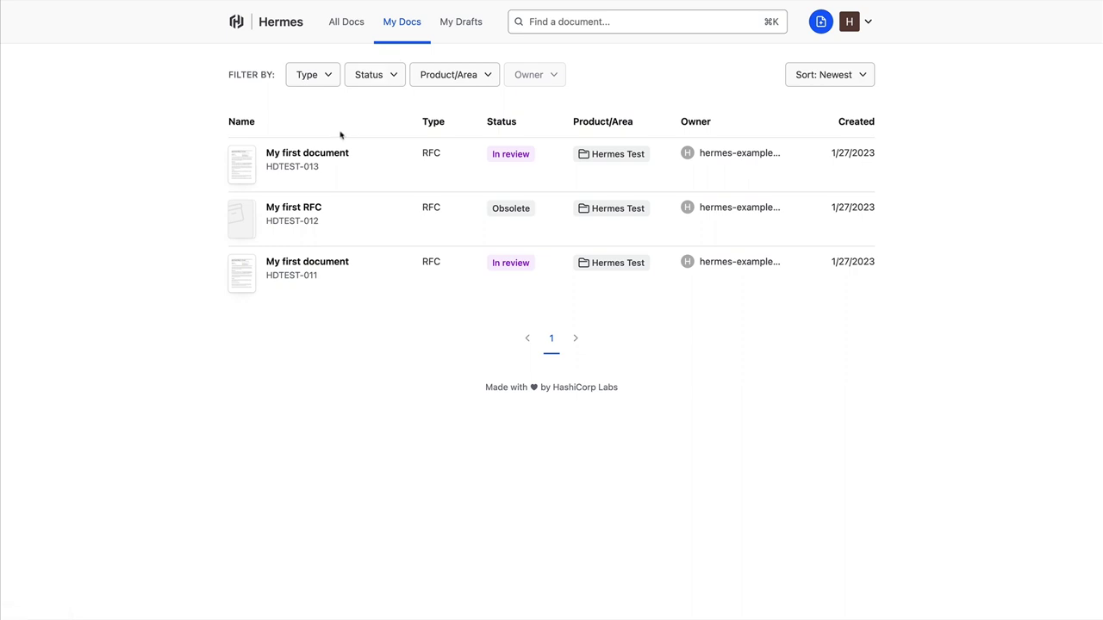
Step: Open All Docs and filter the list by Status to Obsolete documents only
left_click(352, 33)
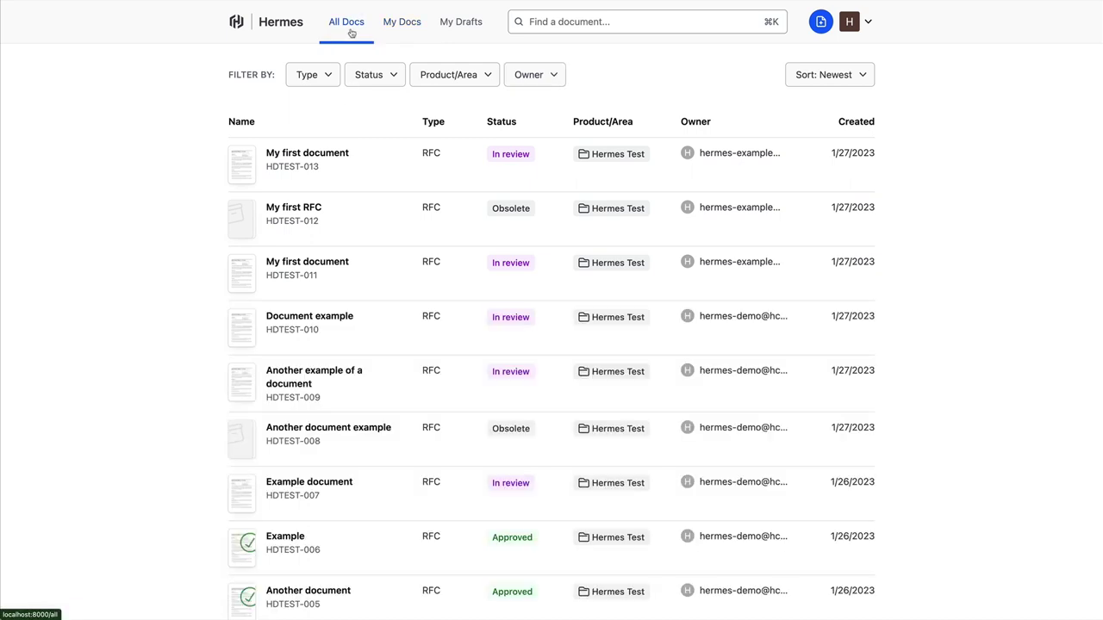
left_click(323, 71)
left_click(320, 74)
left_click(355, 81)
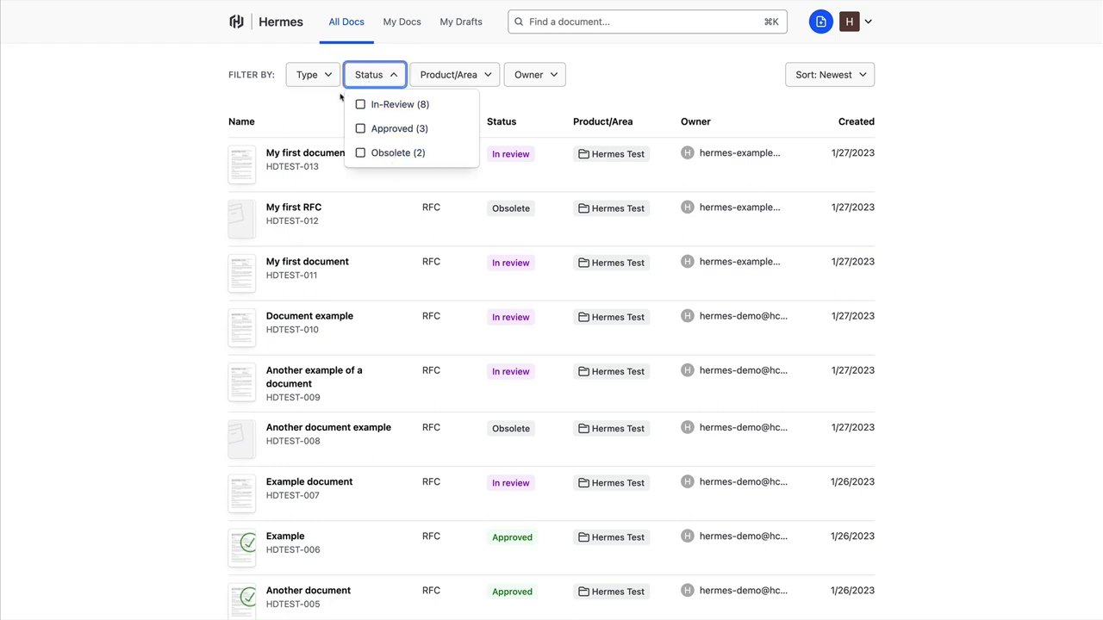
left_click(401, 152)
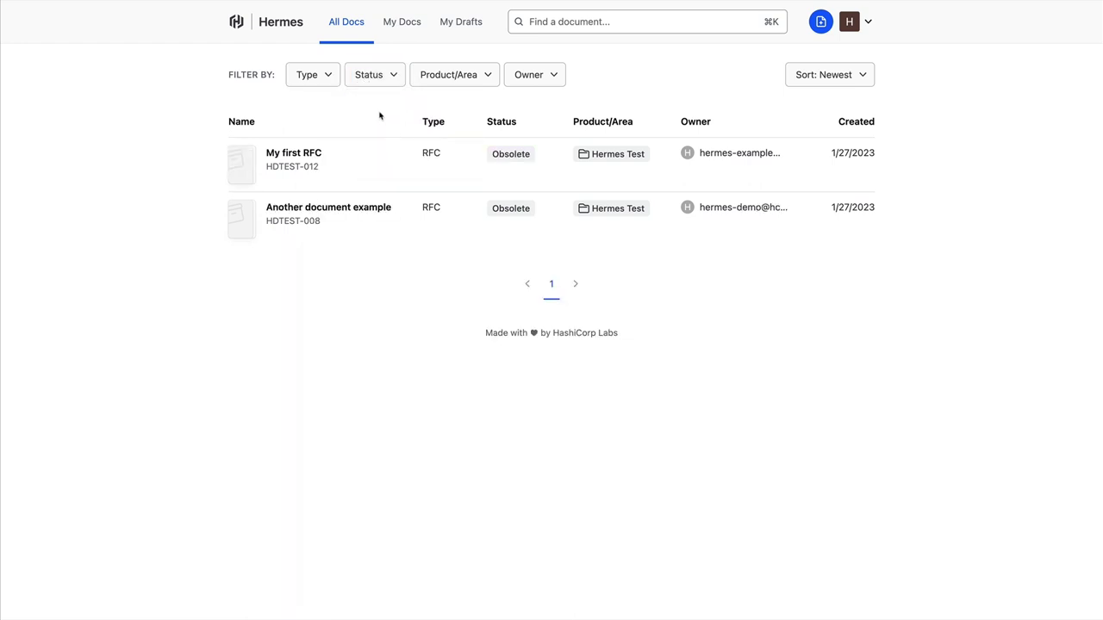
Step: Clear the Obsolete filter, keep the newest-first sort, and return to the welcome dashboard
left_click(376, 75)
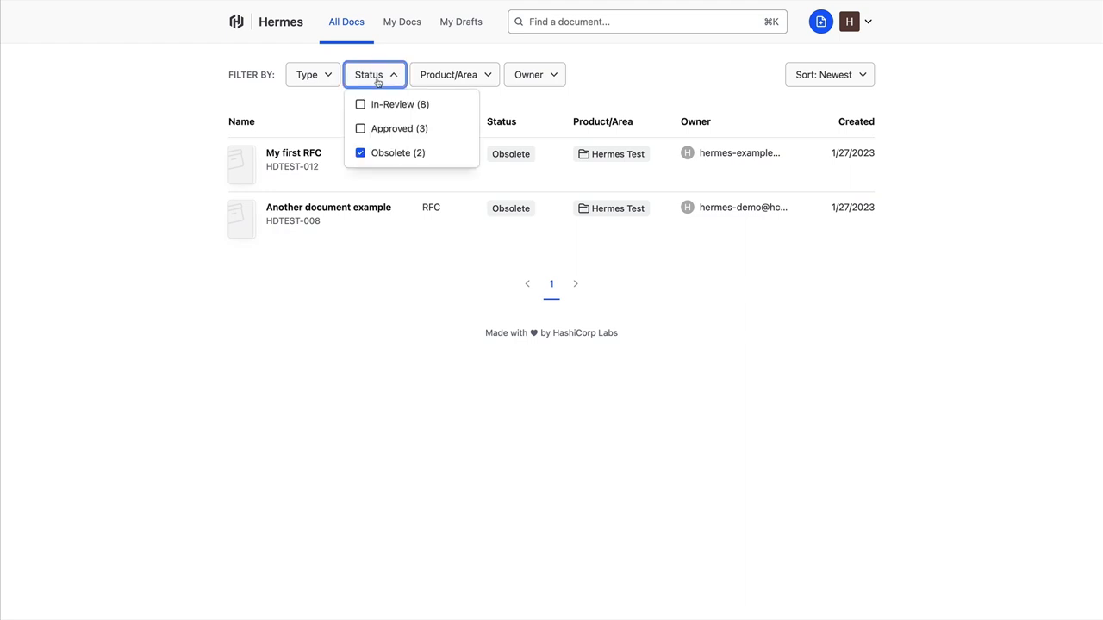
left_click(385, 153)
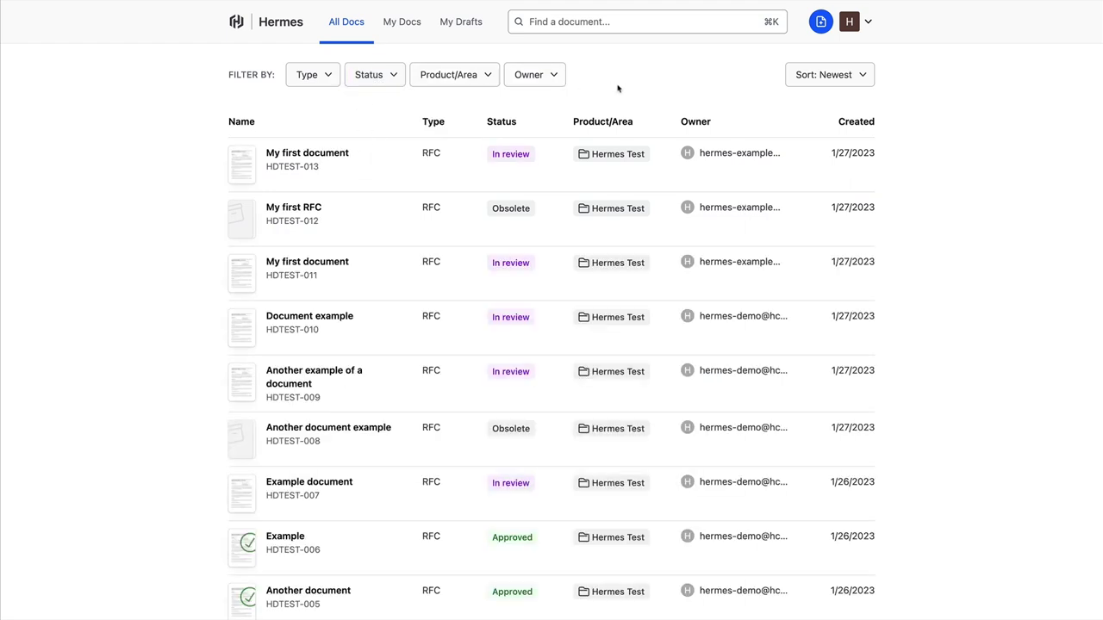
left_click(842, 79)
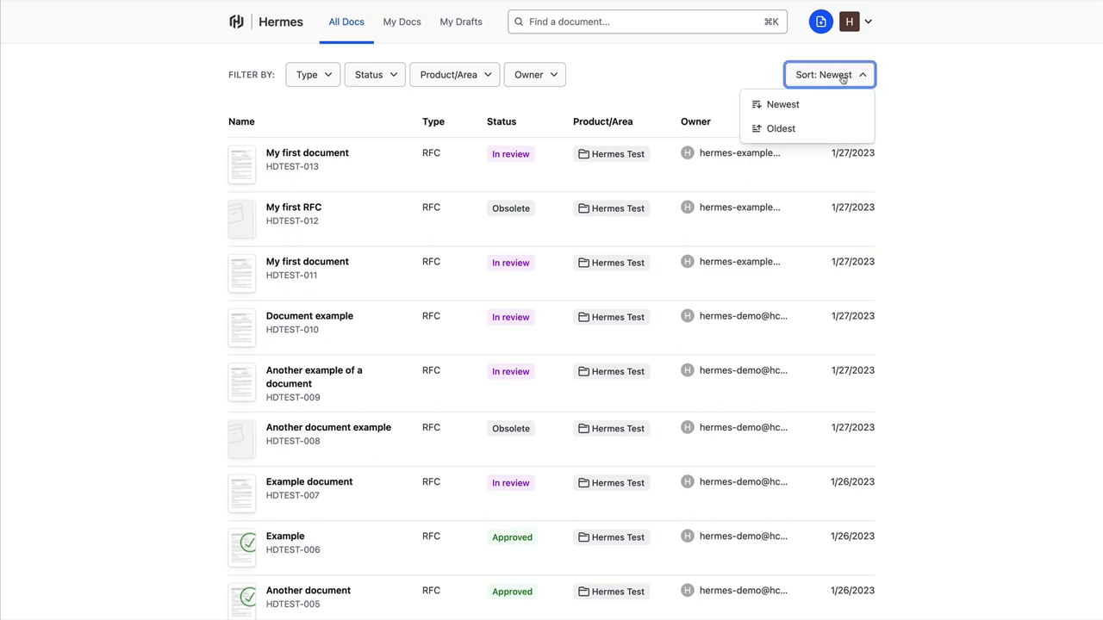
left_click(842, 77)
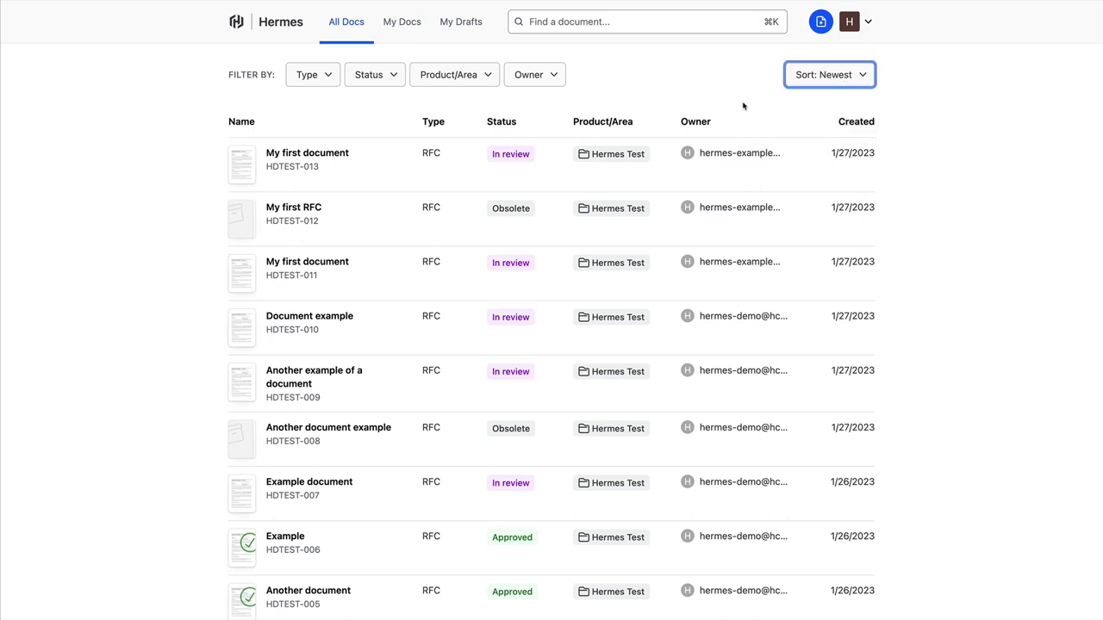
left_click(276, 31)
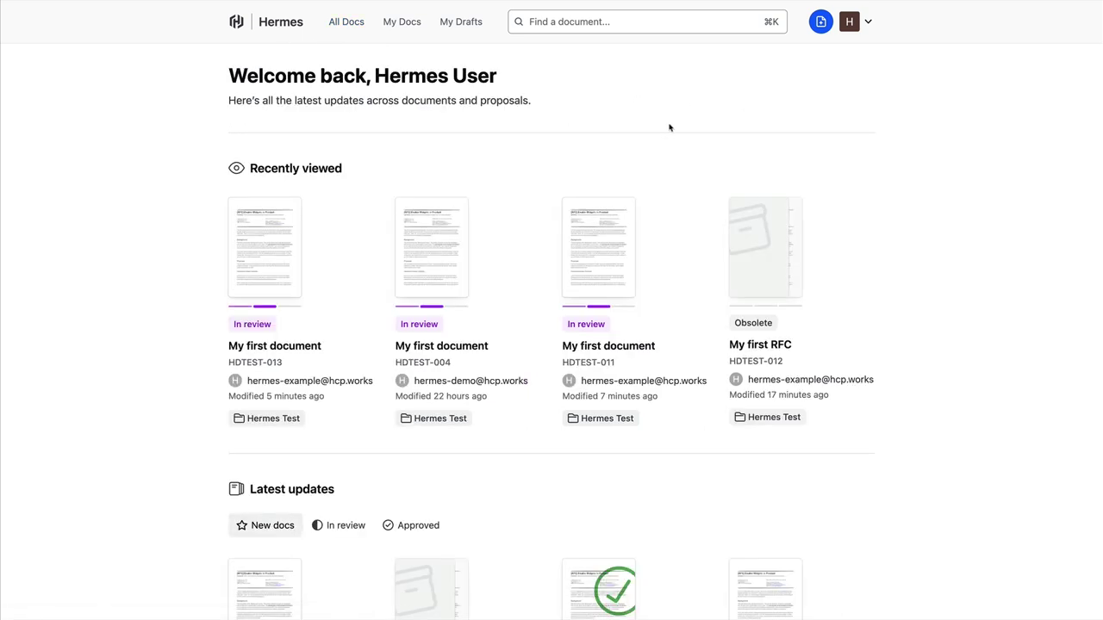
Step: Search 'my first', open HDTEST-013 from the matches, then return to the dashboard
key("super+k")
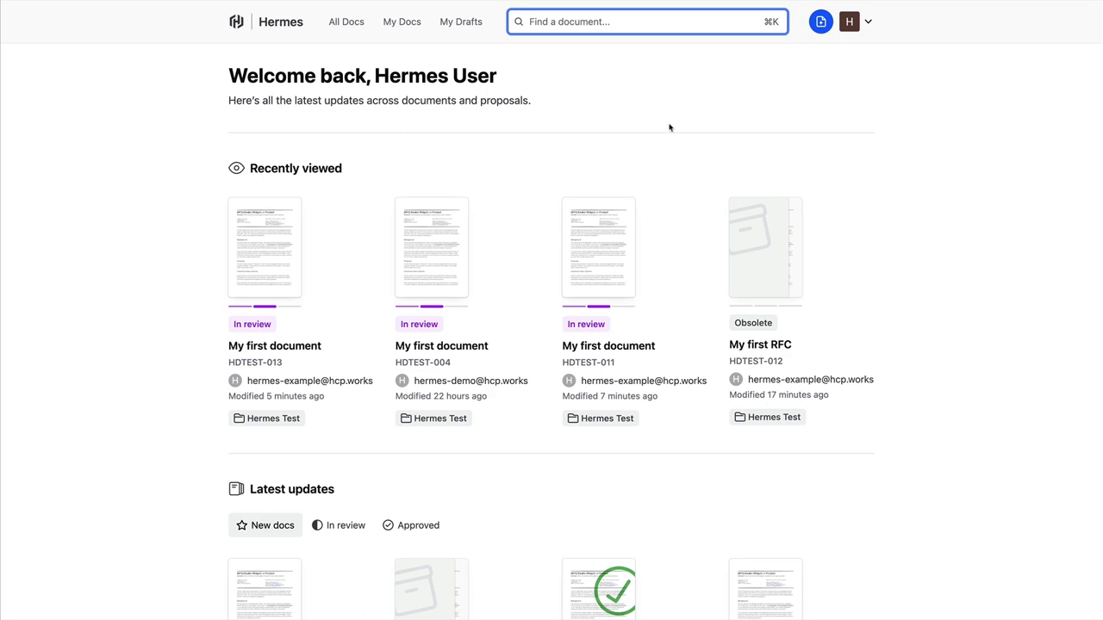
type("my first")
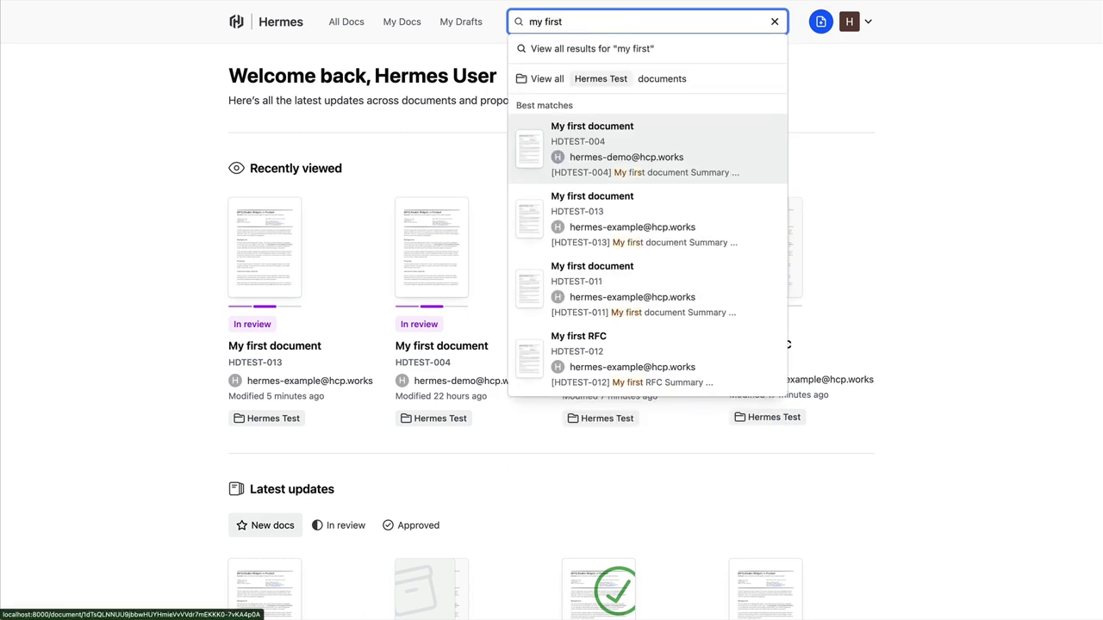
left_click(687, 237)
left_click(687, 236)
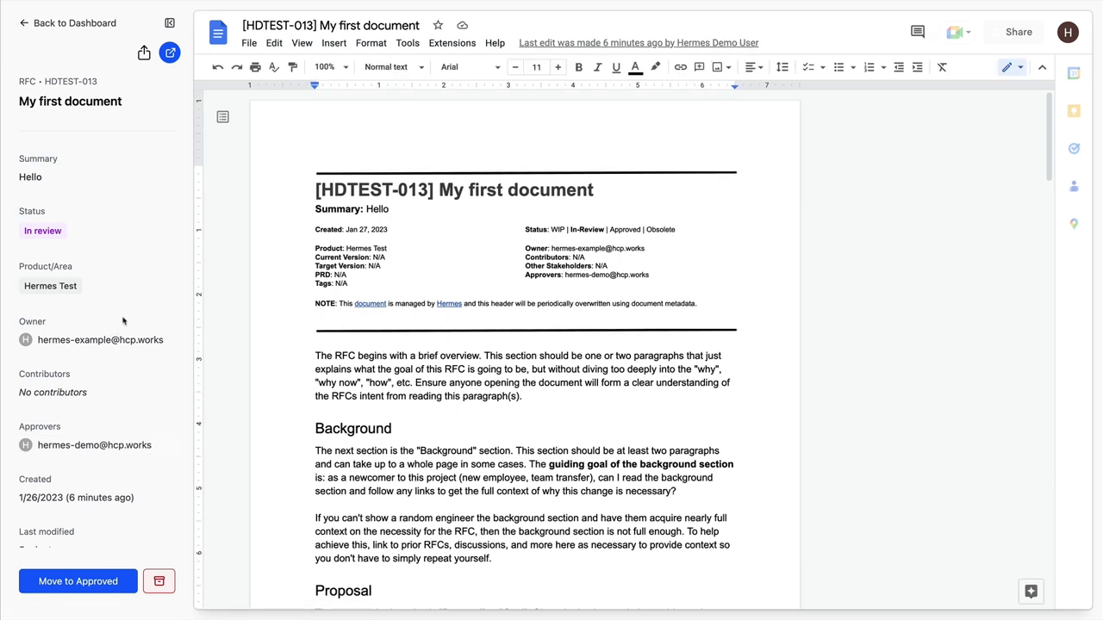
left_click(85, 30)
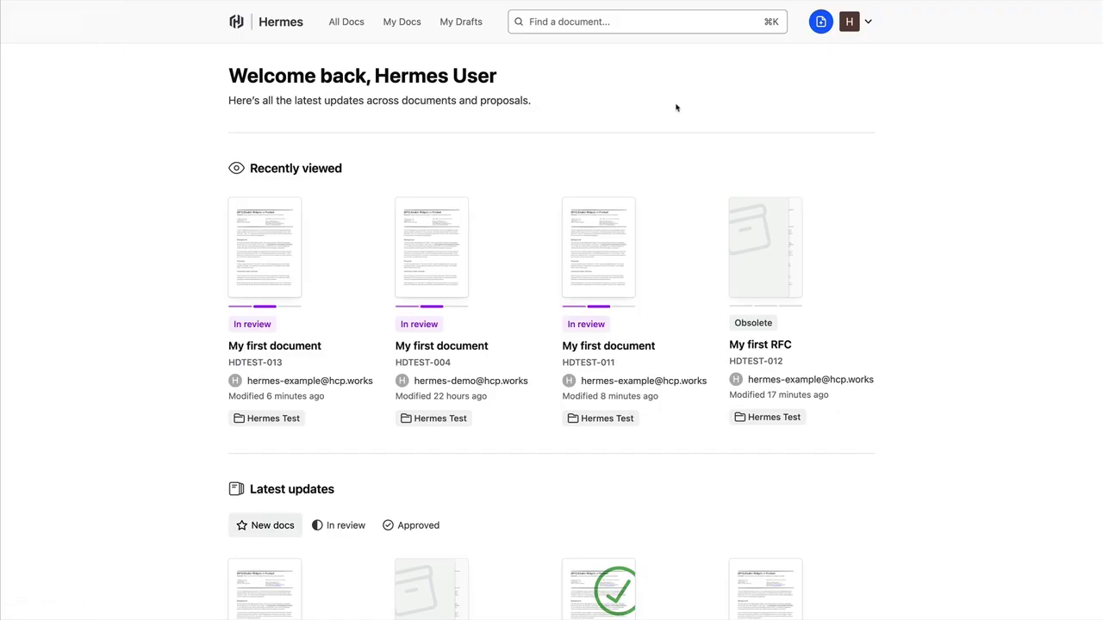
Step: Search 'my first' again and list all Hermes Test documents
key("super+k")
type("my first")
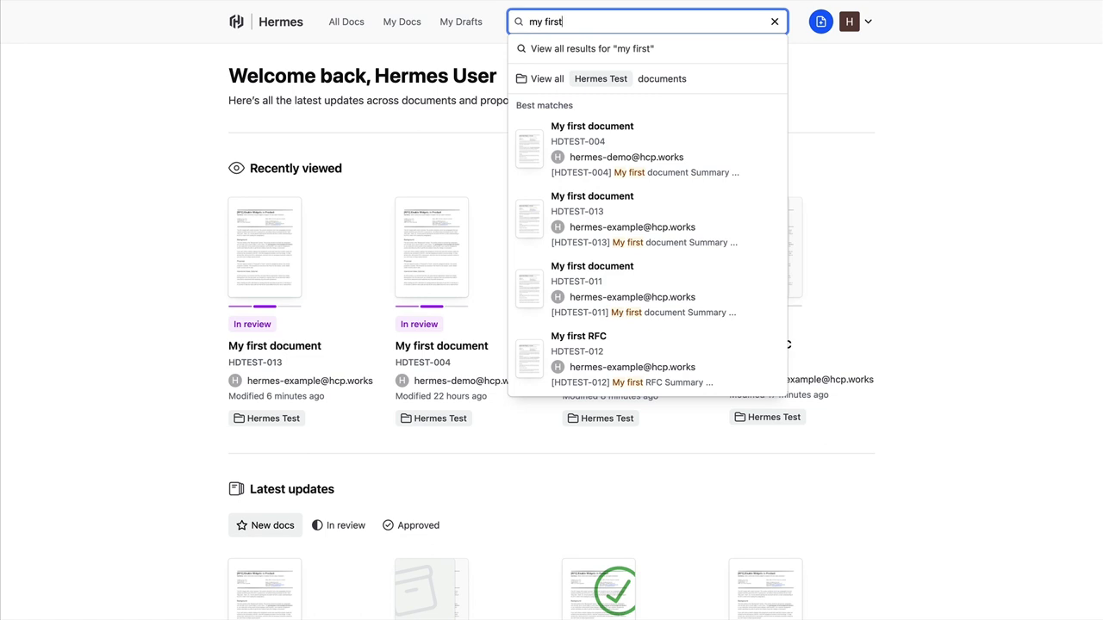
left_click(748, 89)
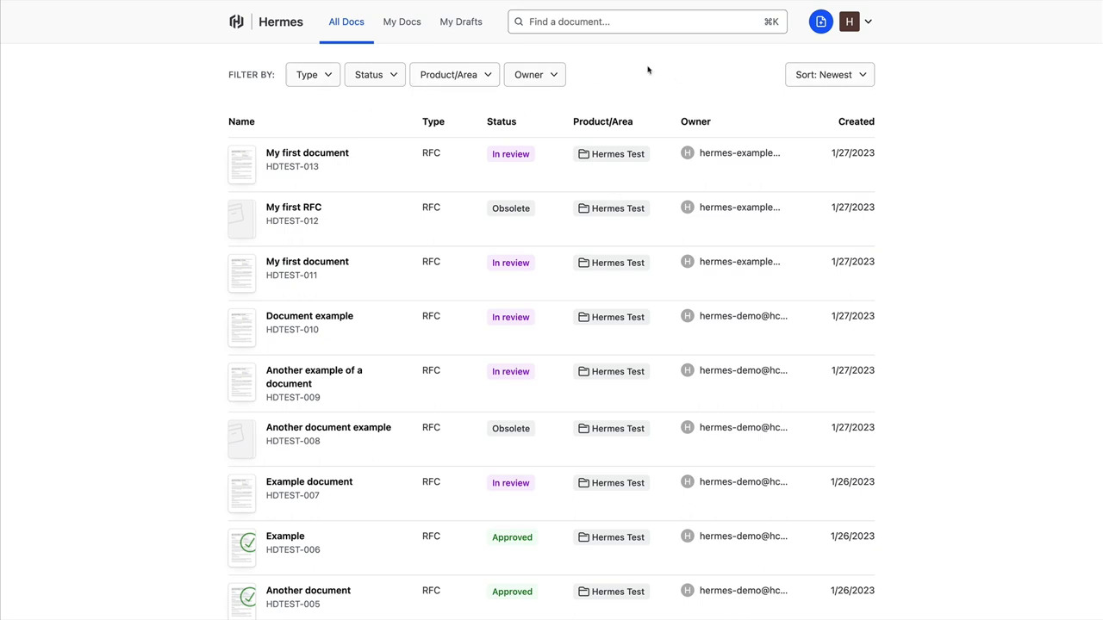
Step: Search 'my first' once more and view all 13 matching results
key("super+k")
type("my first")
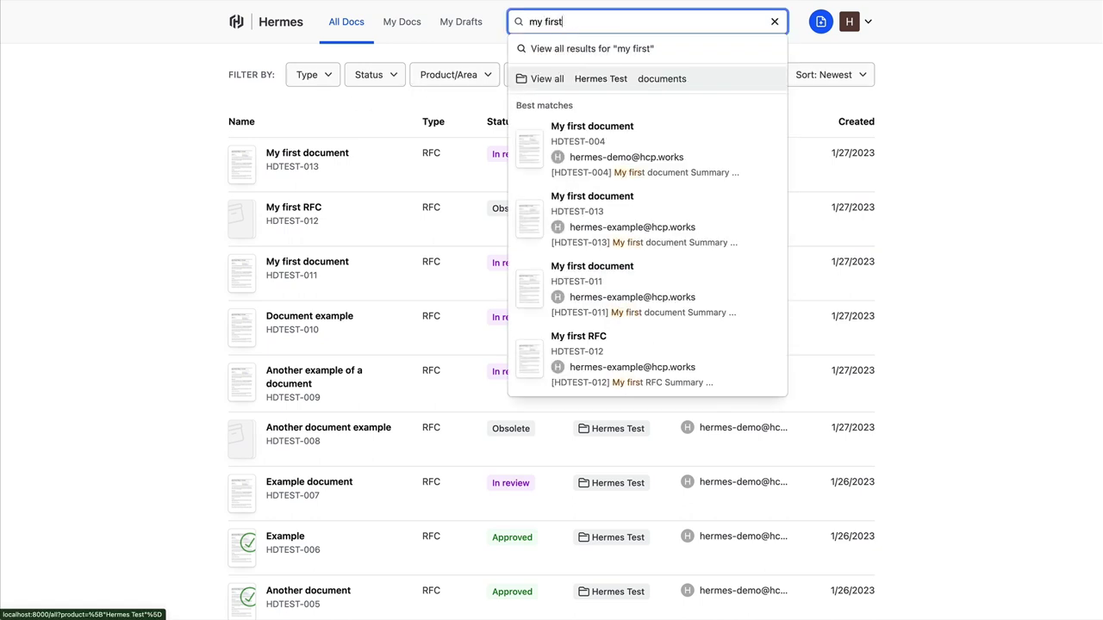
left_click(698, 52)
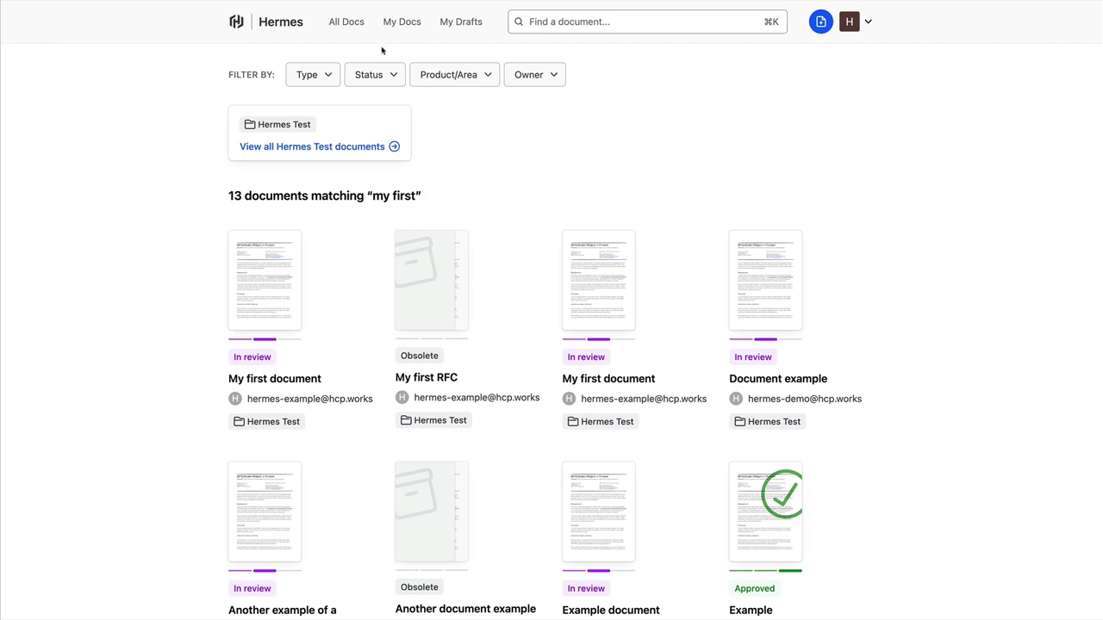
Step: Archive HDTEST-013 from My Docs, confirming the move to Obsolete, then return to the dashboard
left_click(402, 28)
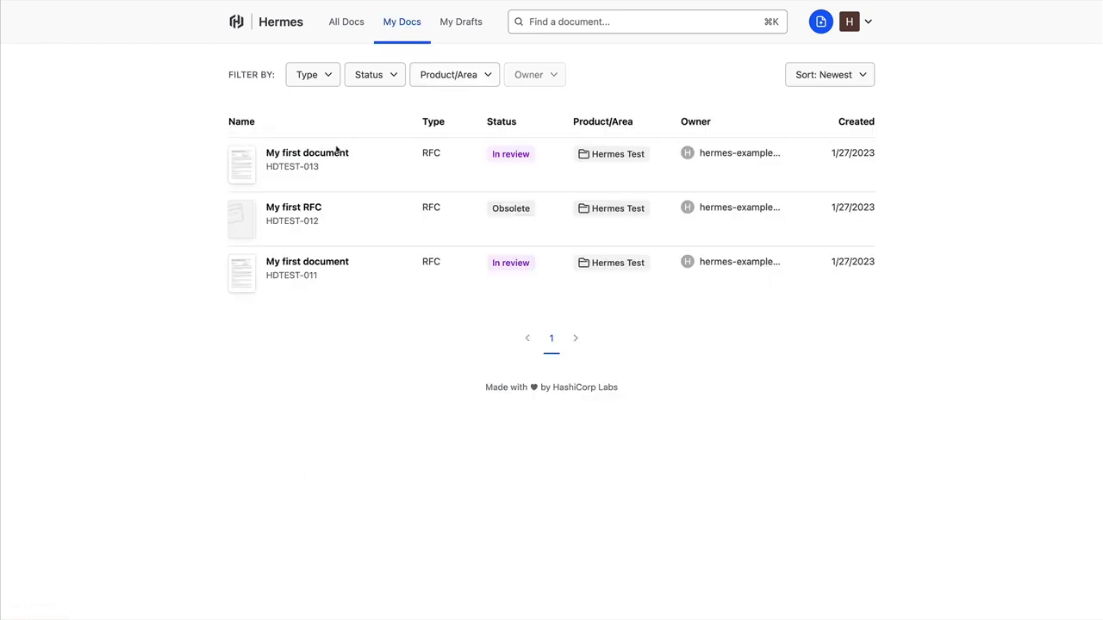
left_click(337, 155)
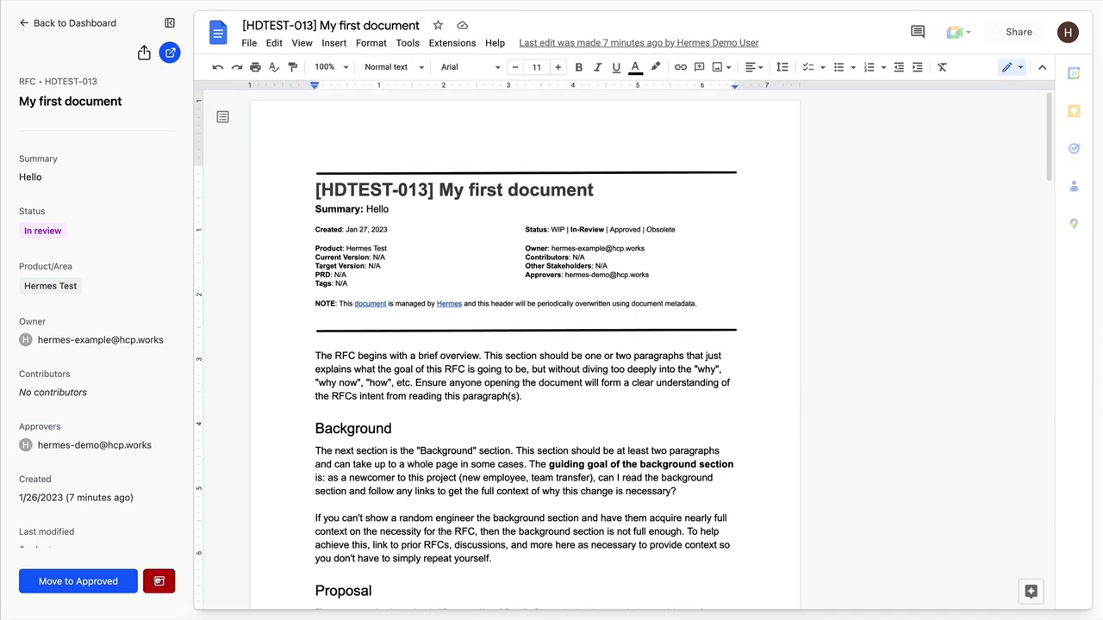
left_click(159, 581)
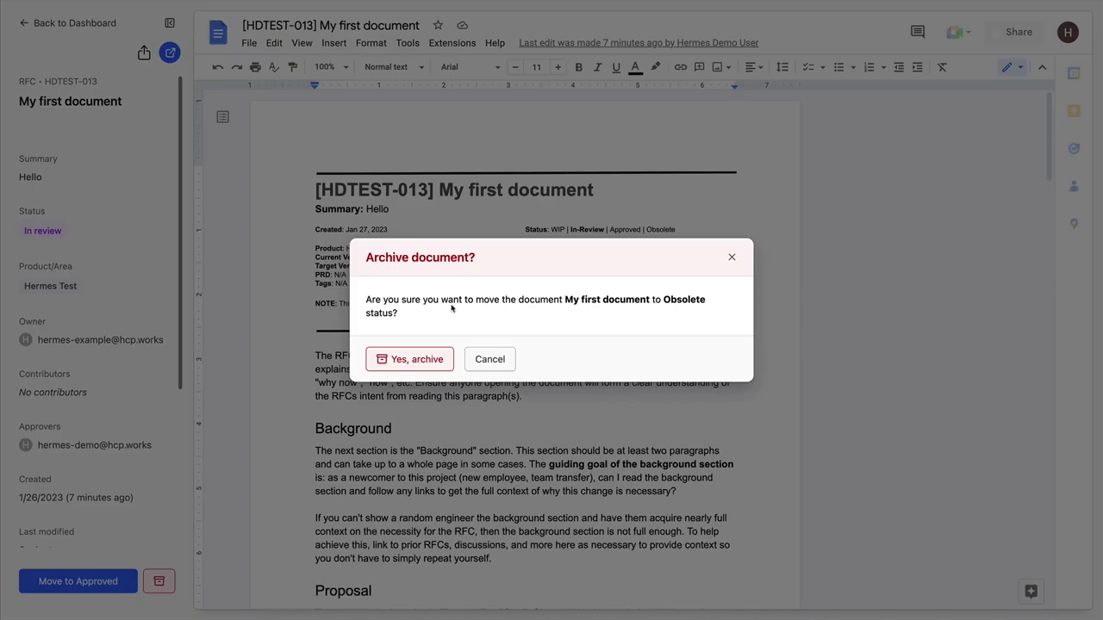
left_click(432, 366)
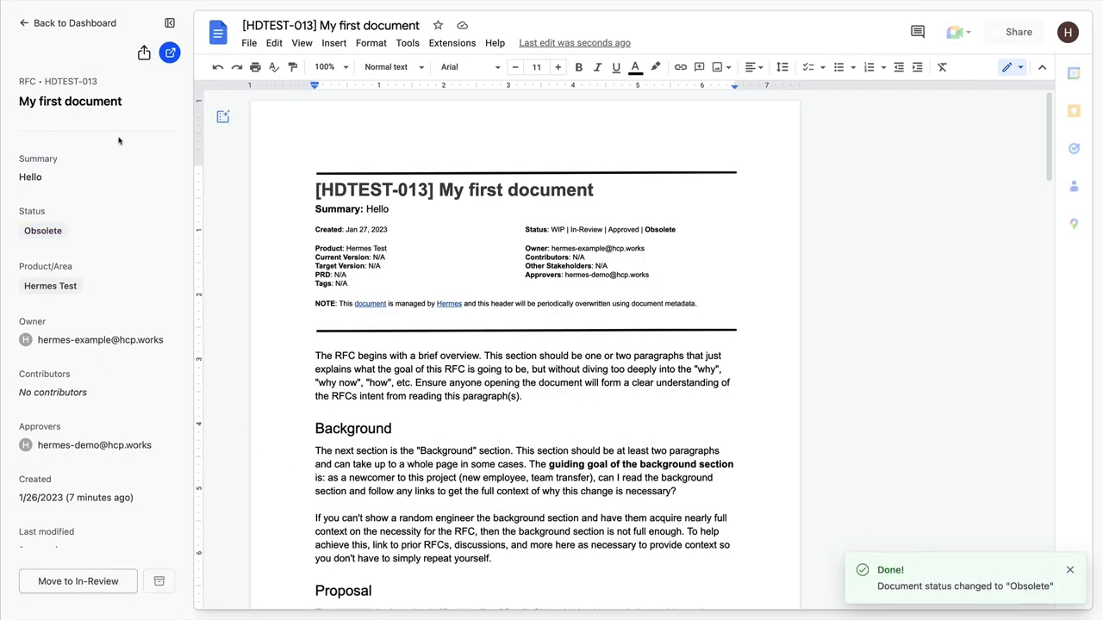
left_click(81, 24)
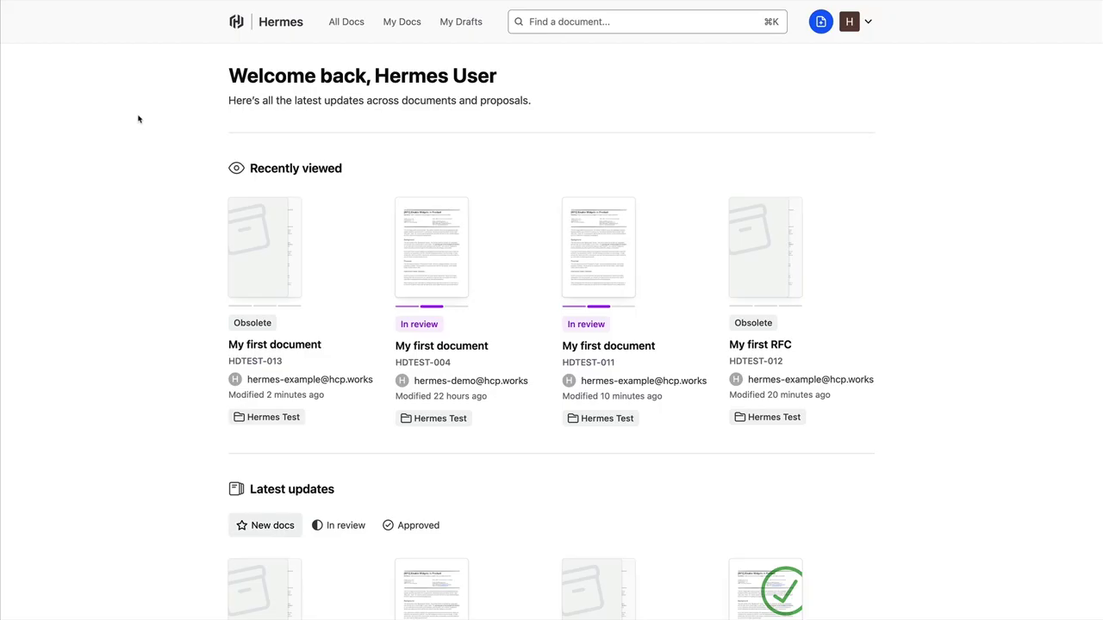